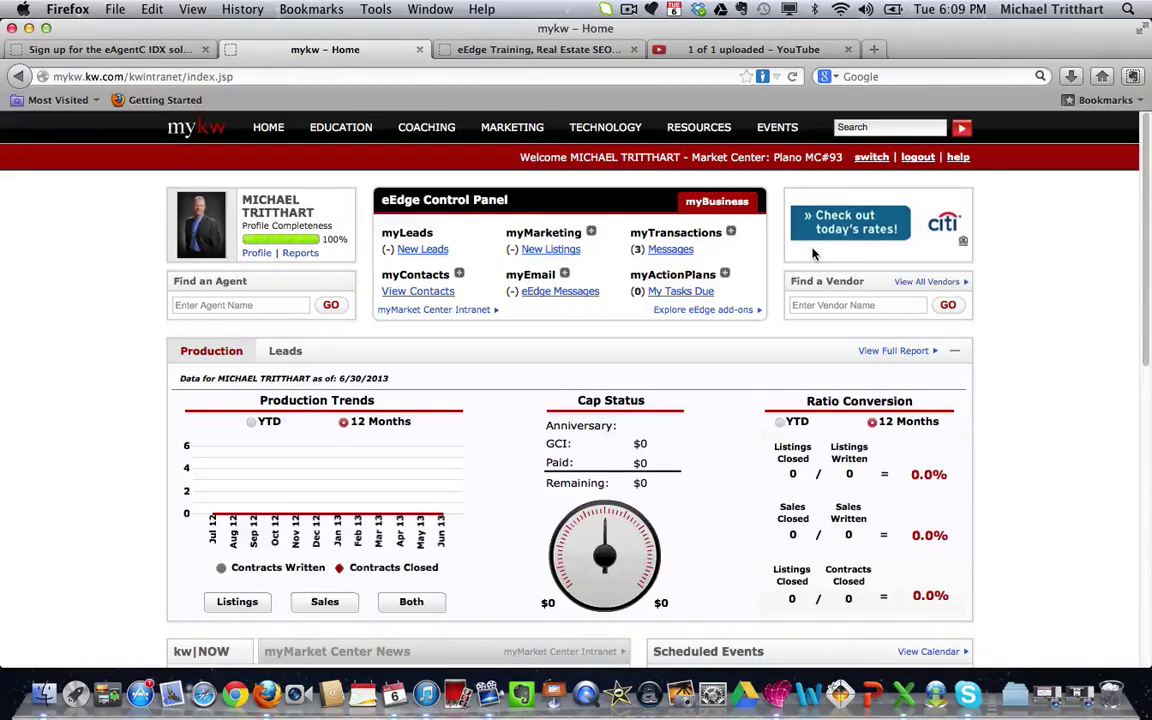
Step: Choose Manage eAgentC Website from the myMarketing menu in myKW
click(592, 234)
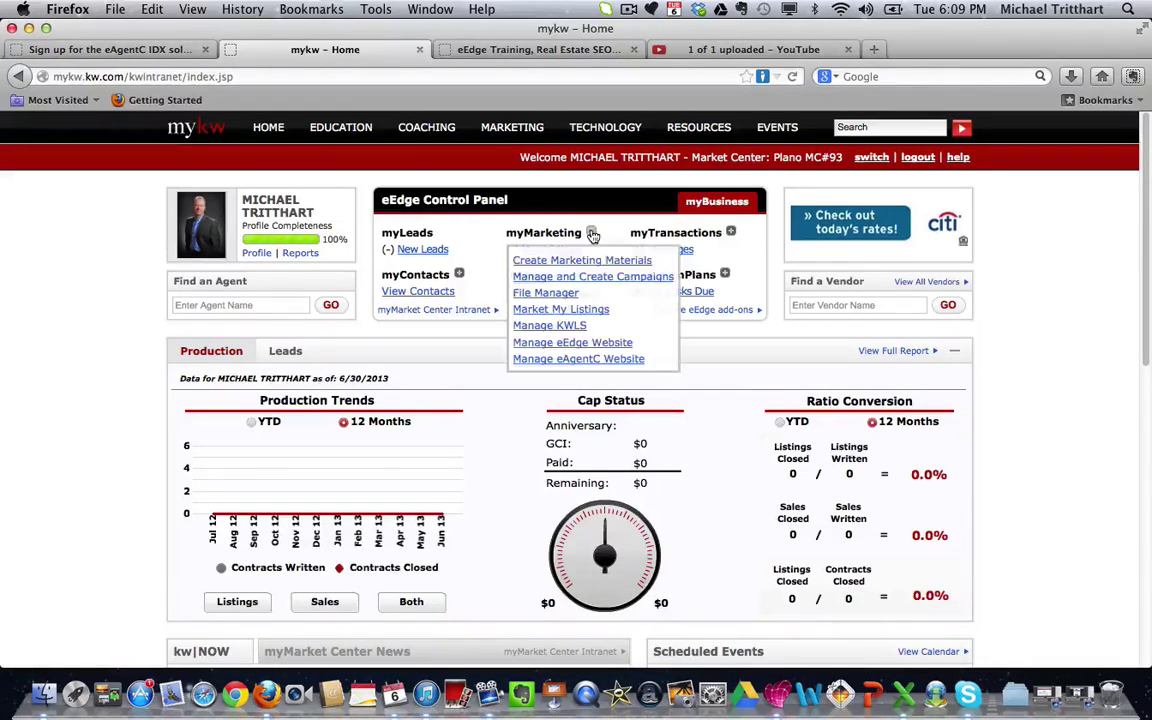
click(558, 360)
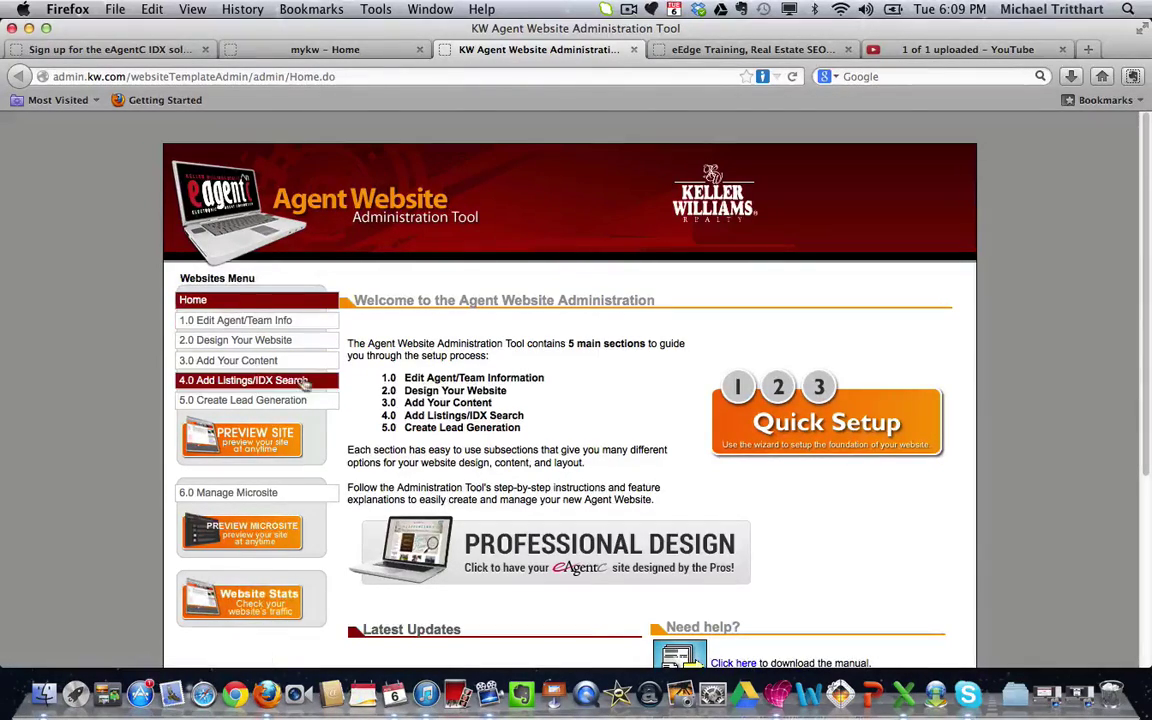
Step: Go to 4.0 Add Listings/IDX Search > 4.1 Add IDX Search and review its empty IDX link fields
click(229, 383)
click(226, 400)
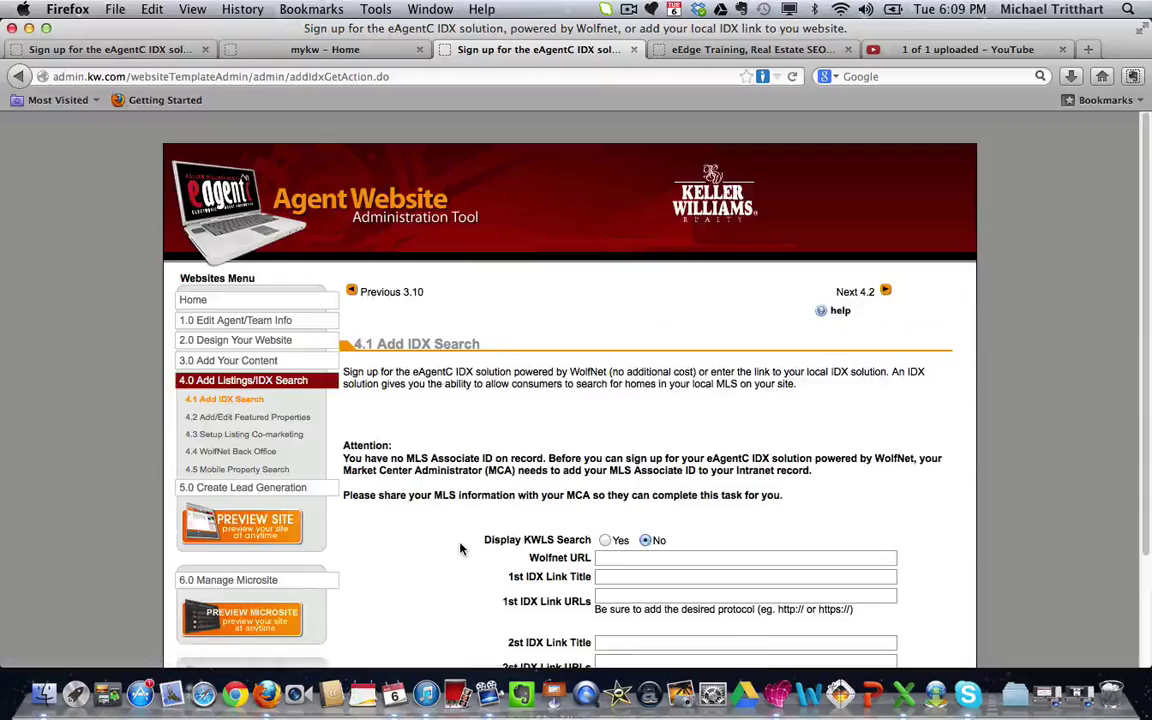
scroll(460, 548, down, 3)
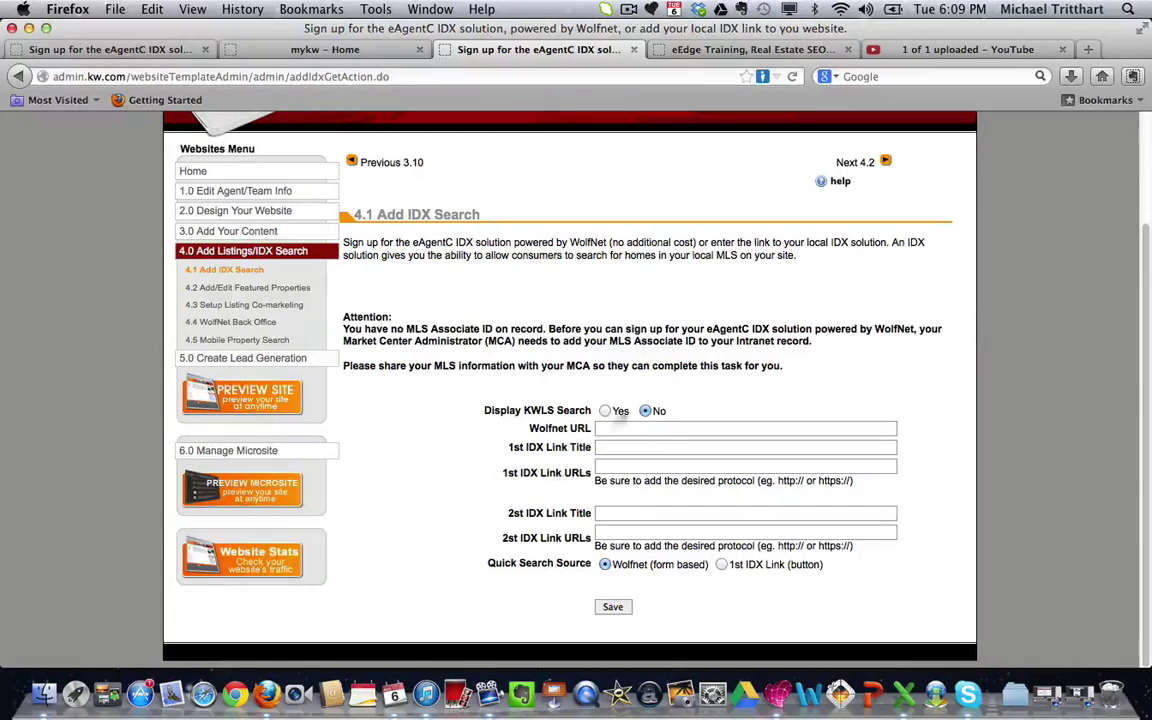
mouse_move(656, 429)
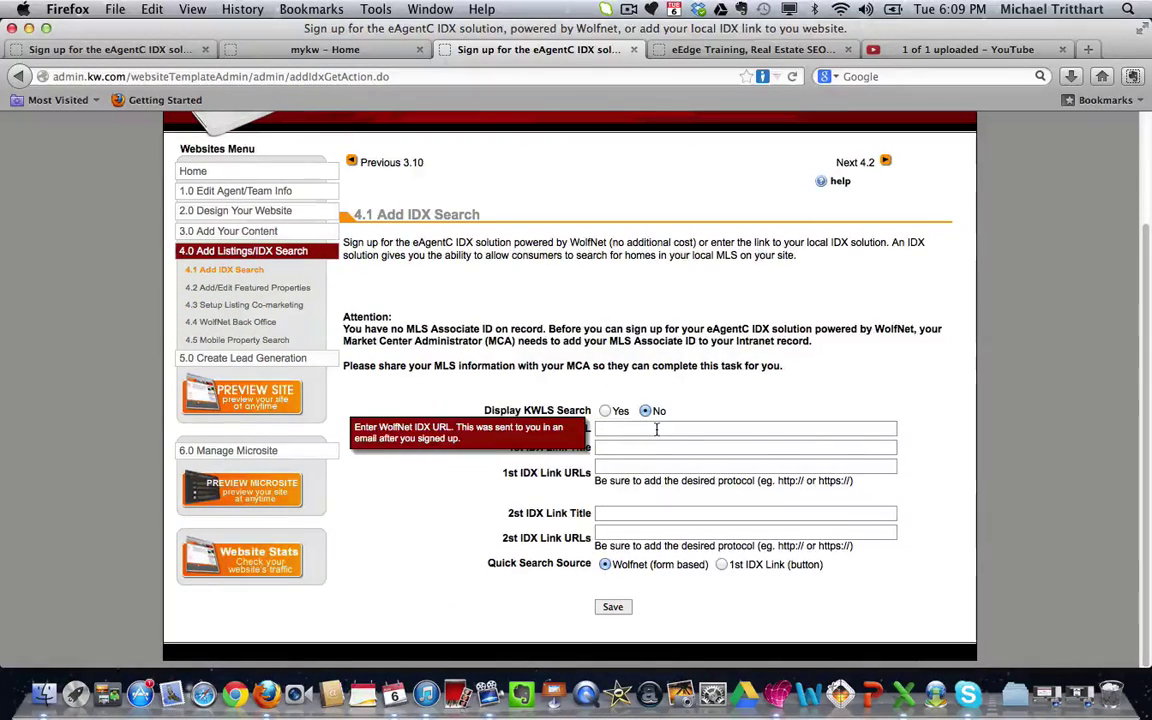
mouse_move(695, 443)
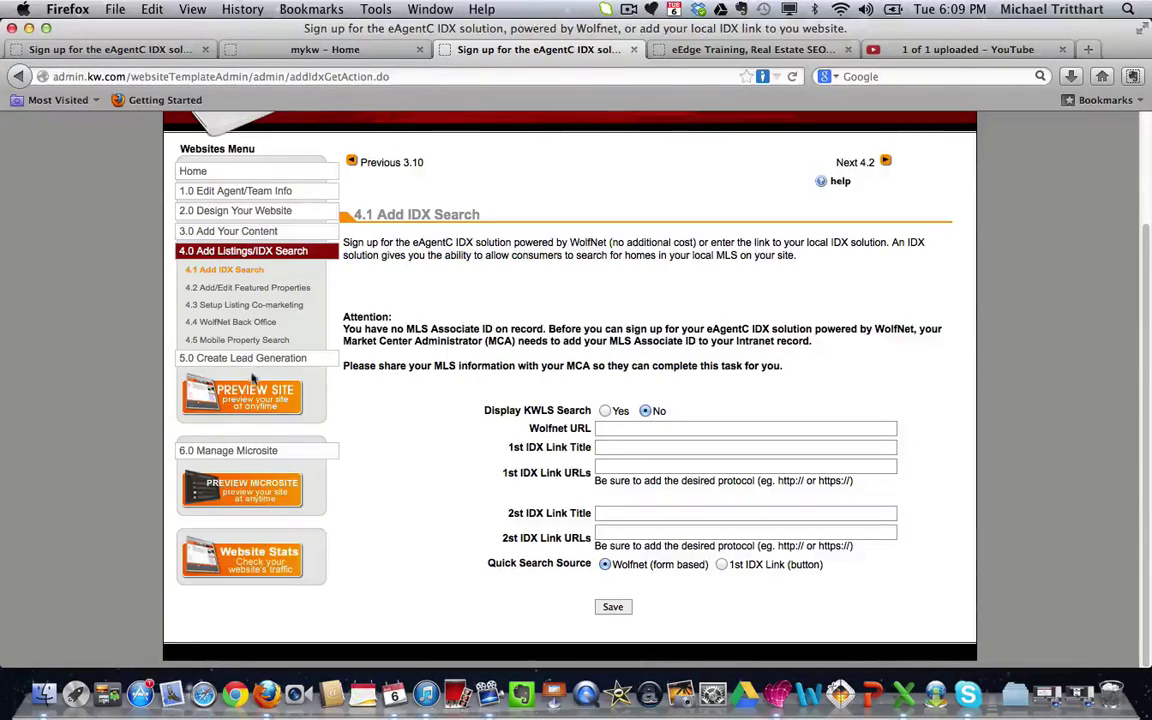
Step: Open 4.5 Mobile Property Search to view its Coming Soon mobile URL, text code and QR code help
click(240, 341)
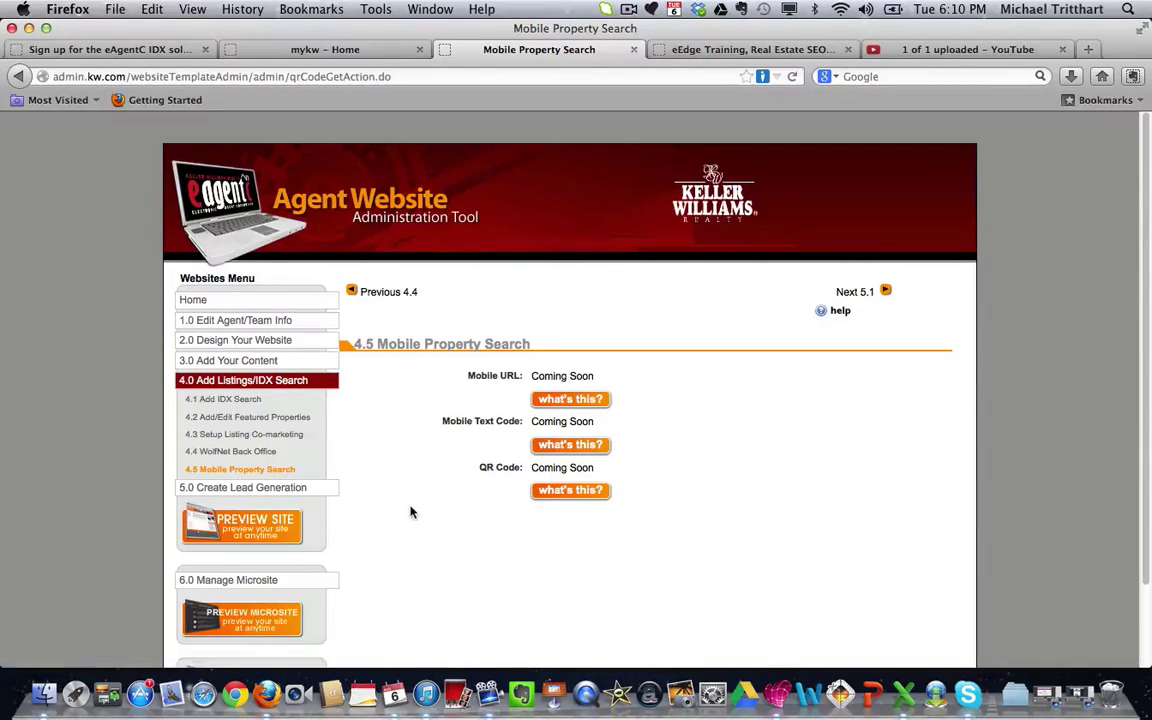
mouse_move(573, 400)
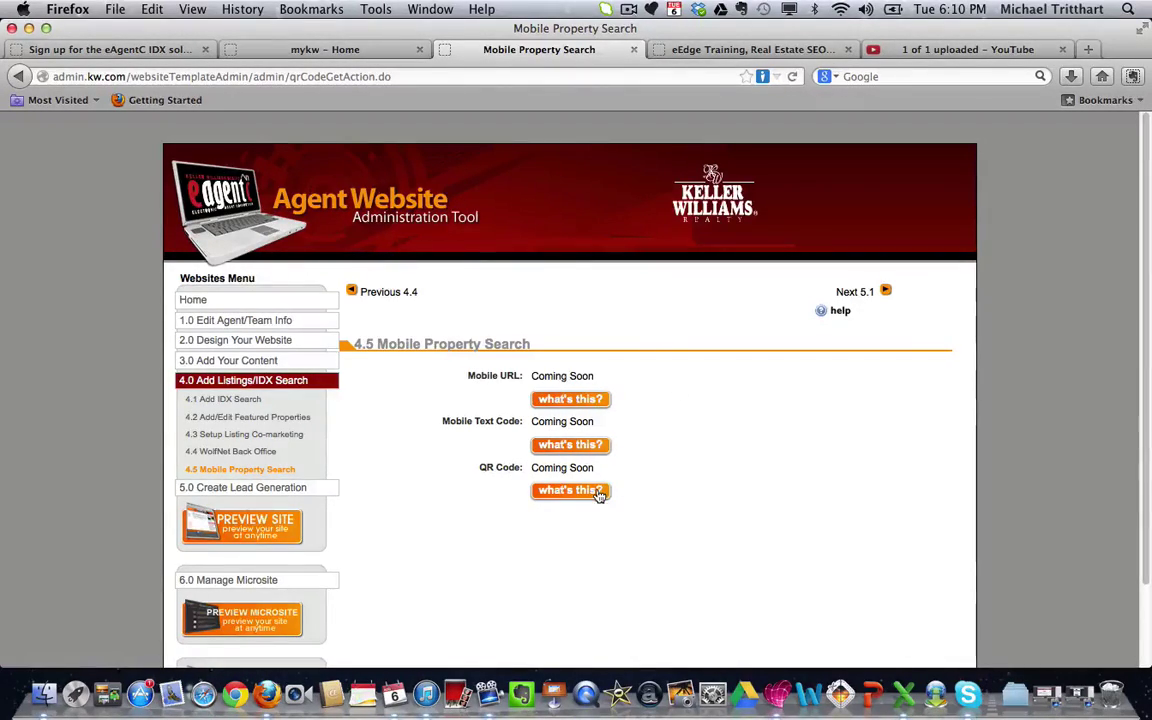
mouse_move(599, 496)
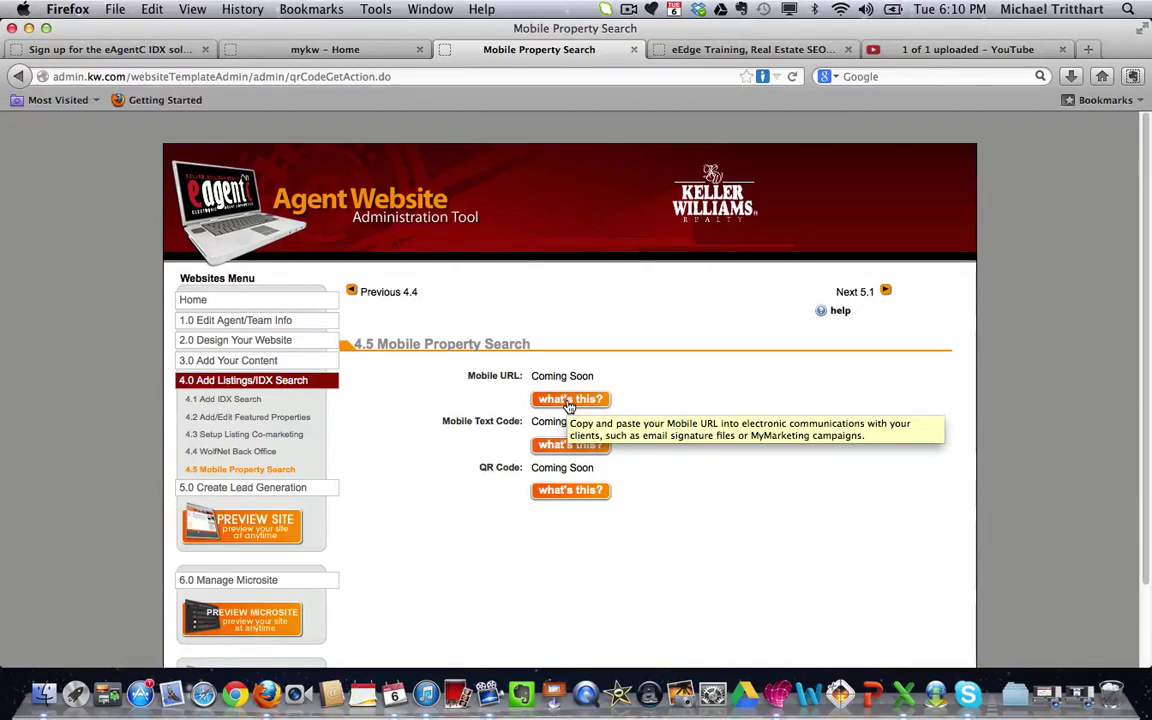
Step: From the mykw Home tab, open Manage eEdge Website and go to the Email signature page
click(308, 52)
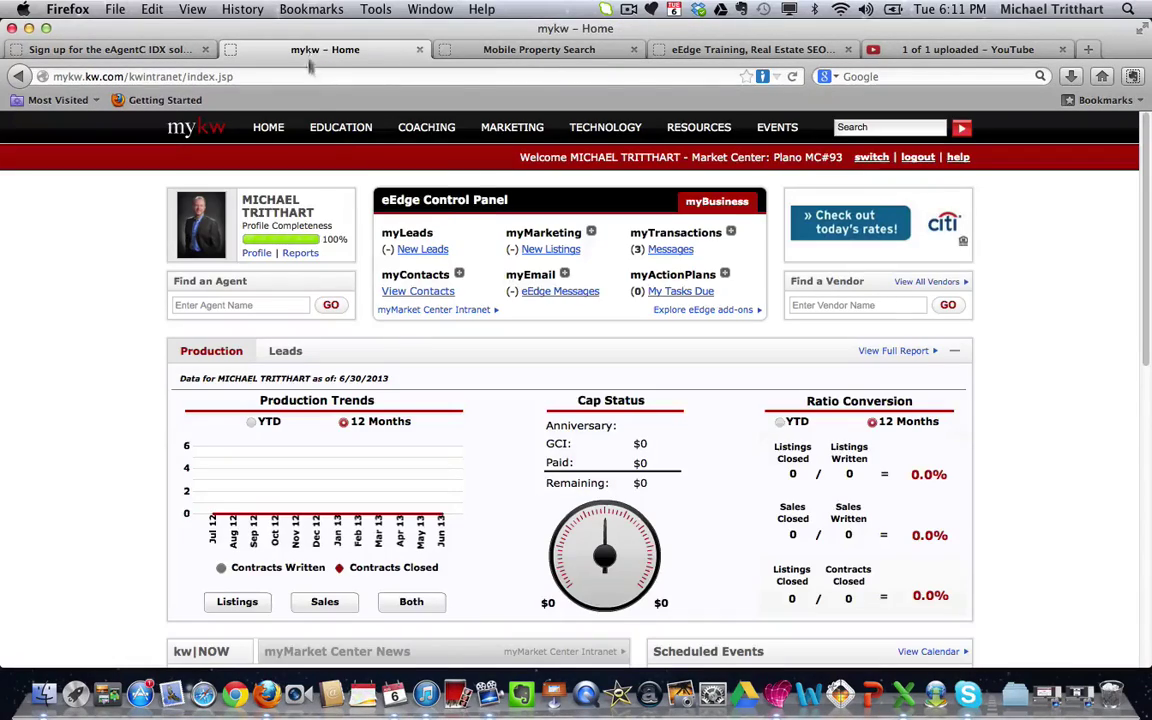
click(591, 234)
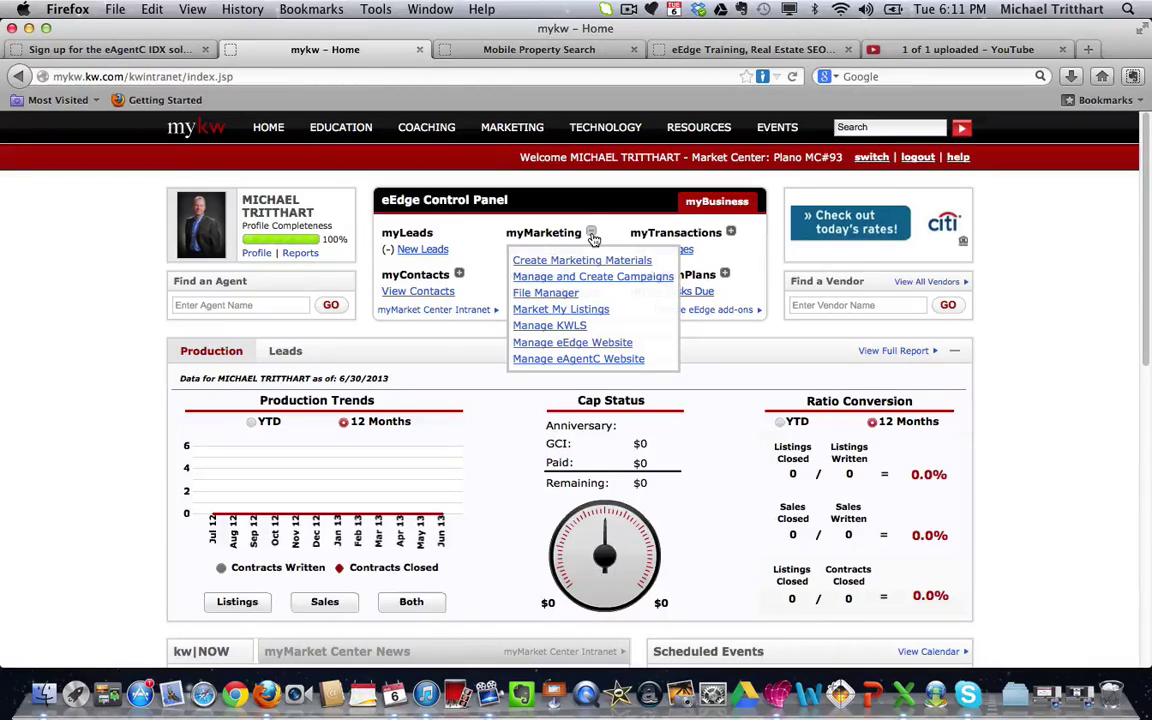
click(580, 345)
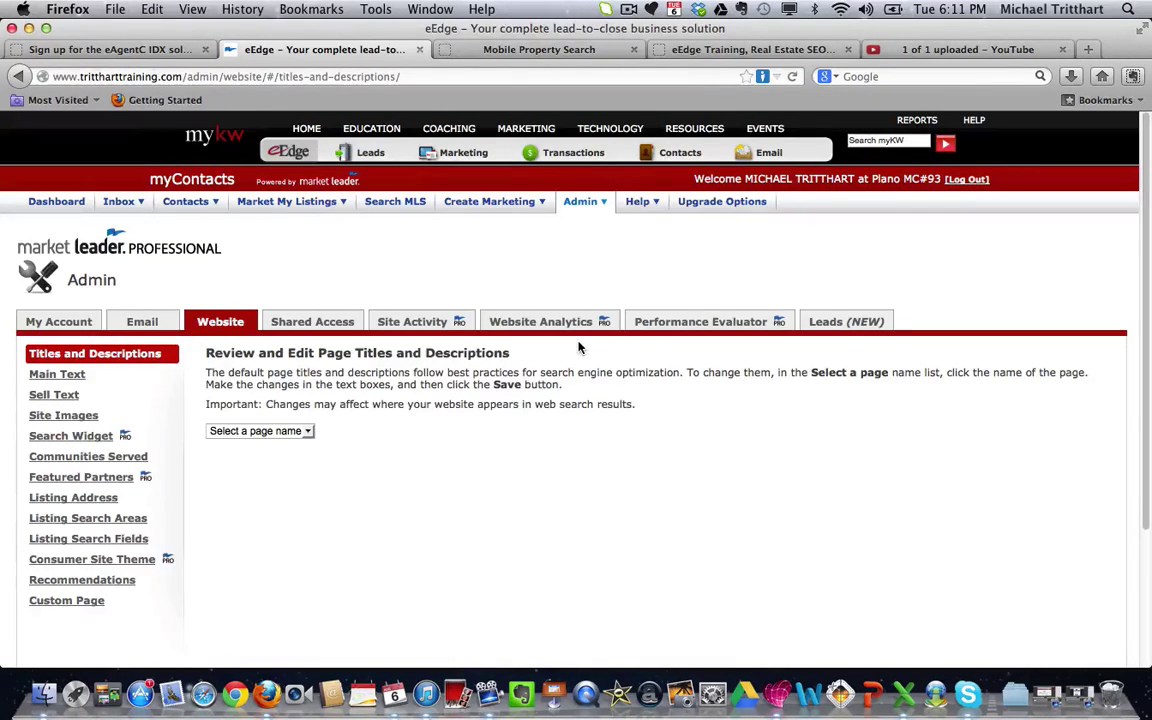
click(139, 324)
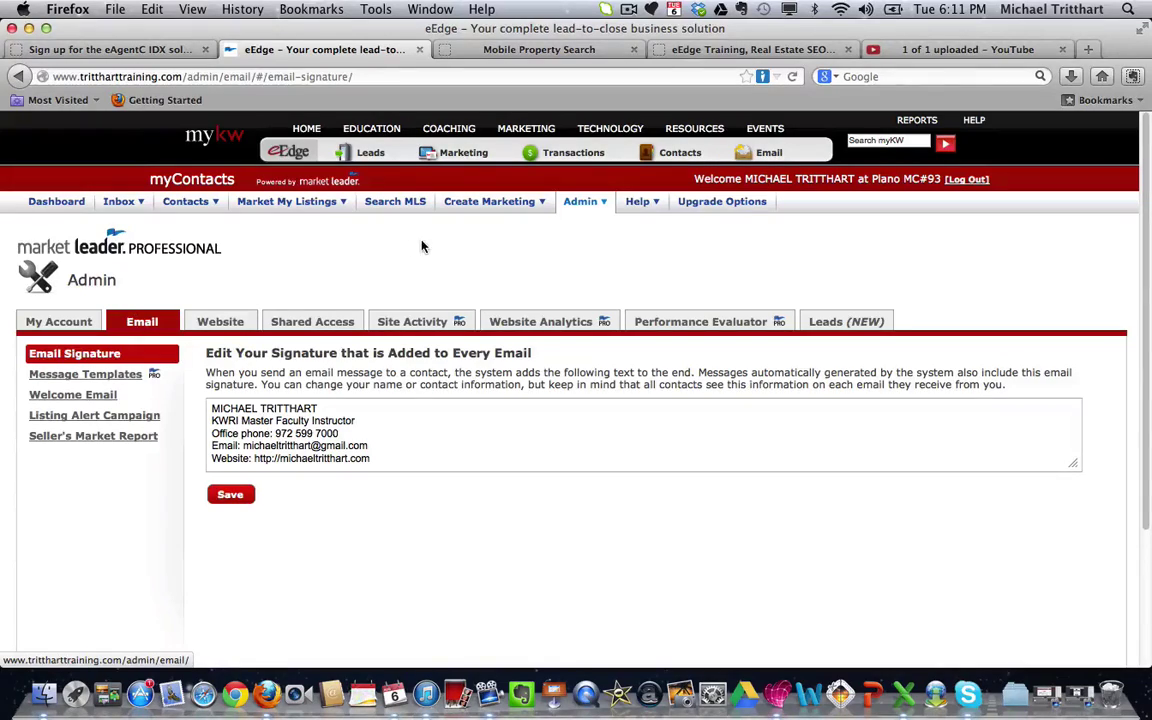
mouse_move(477, 212)
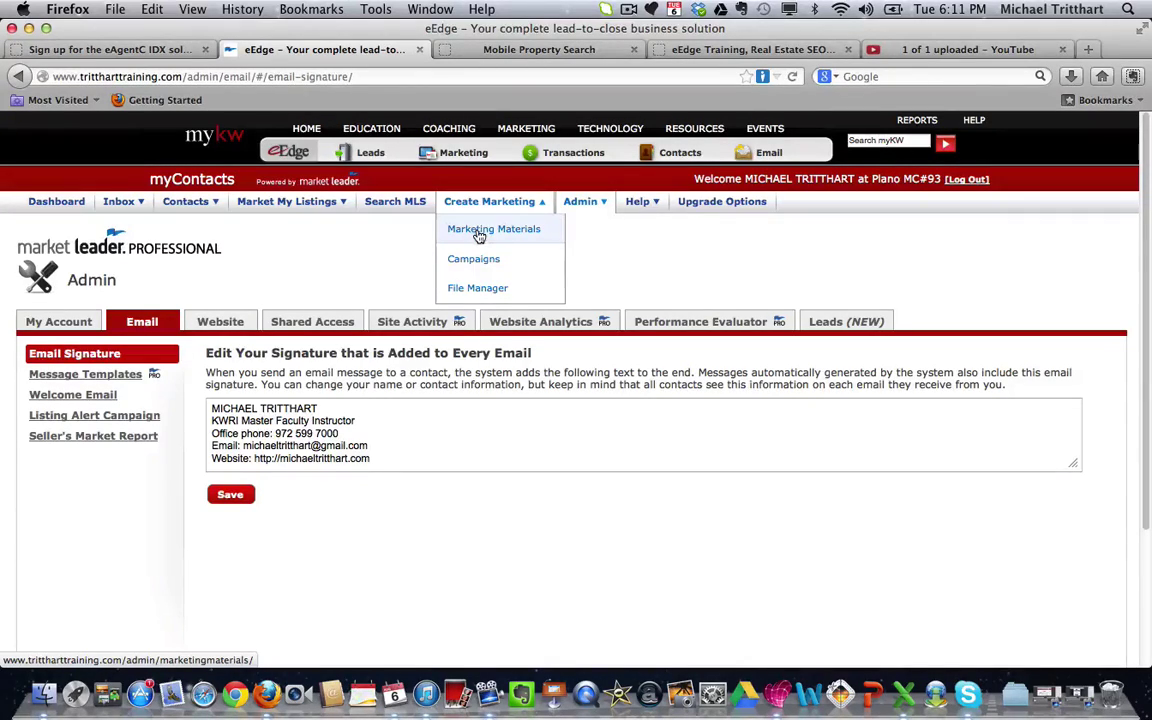
Step: Filter the marketing materials library to the eEdge property Just Sold postcards
click(479, 234)
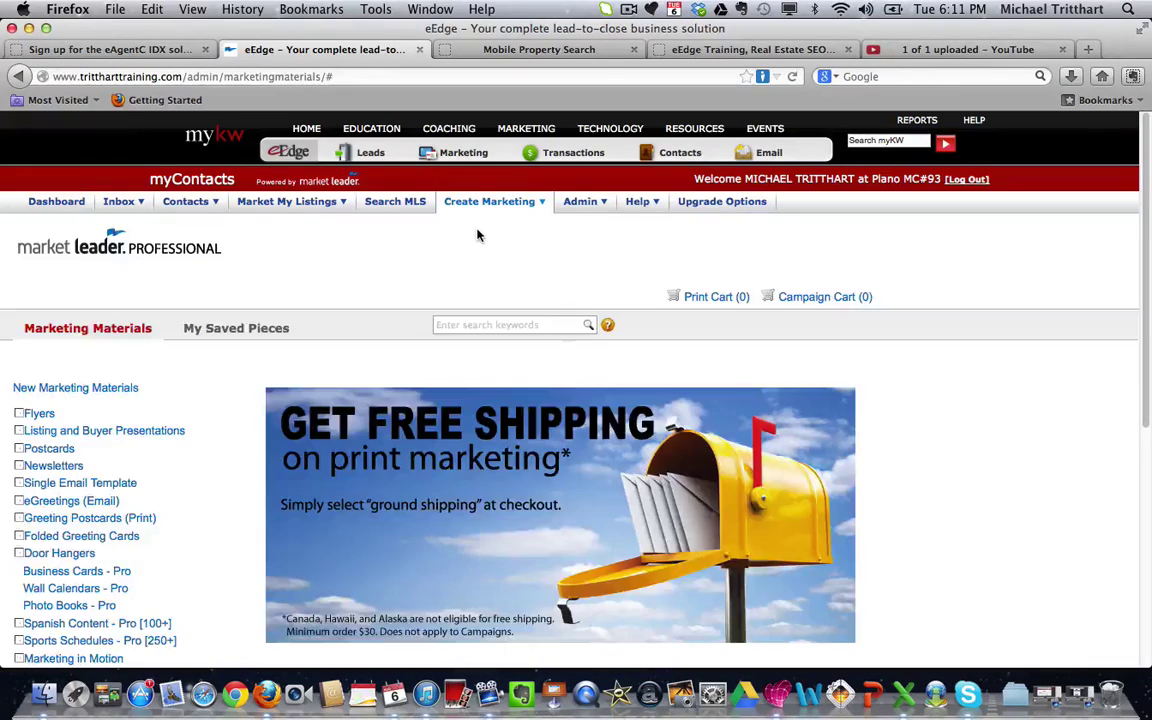
click(49, 449)
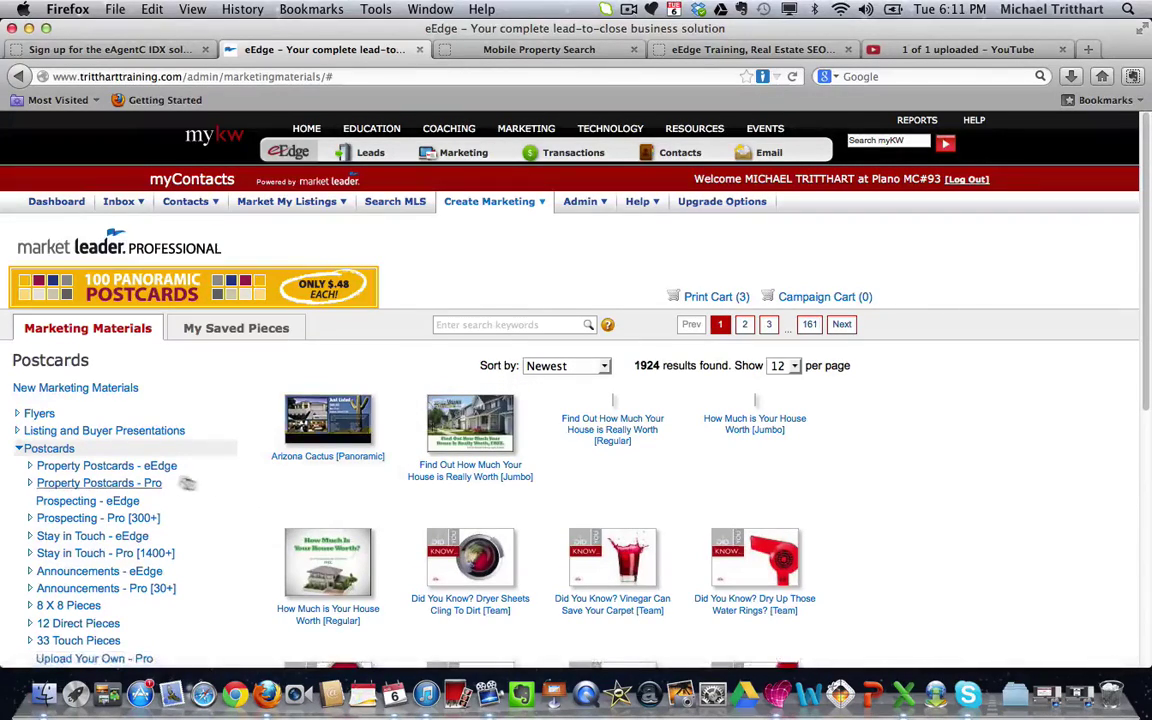
click(105, 466)
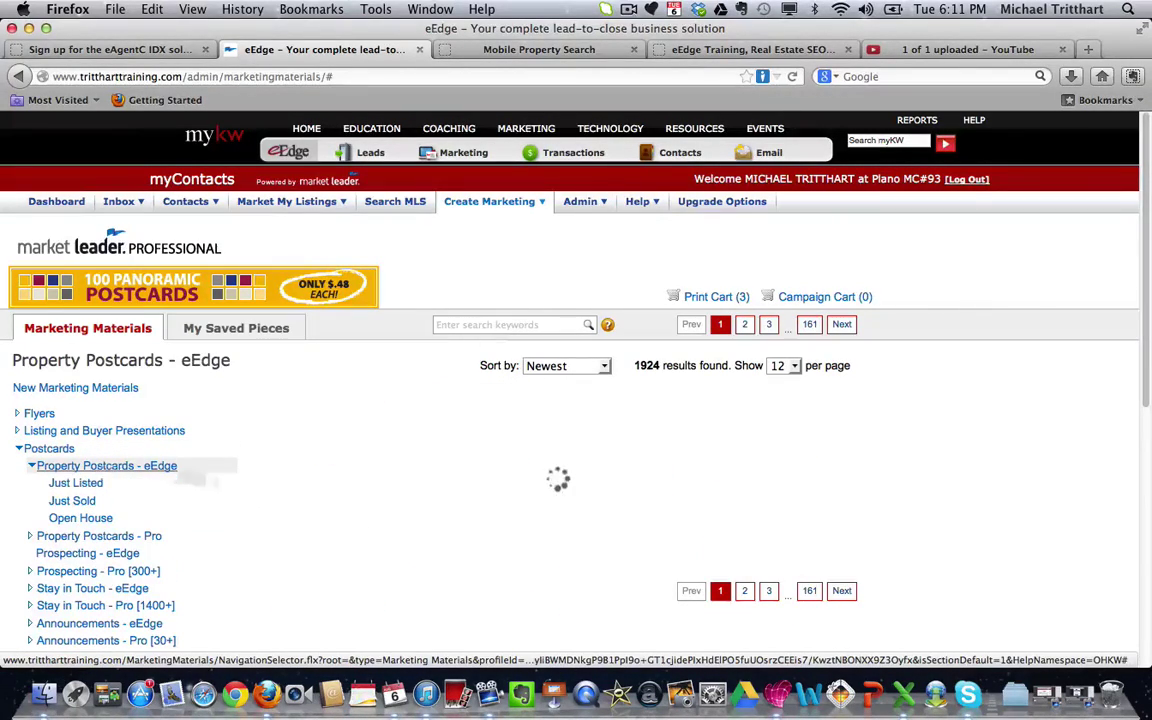
click(84, 503)
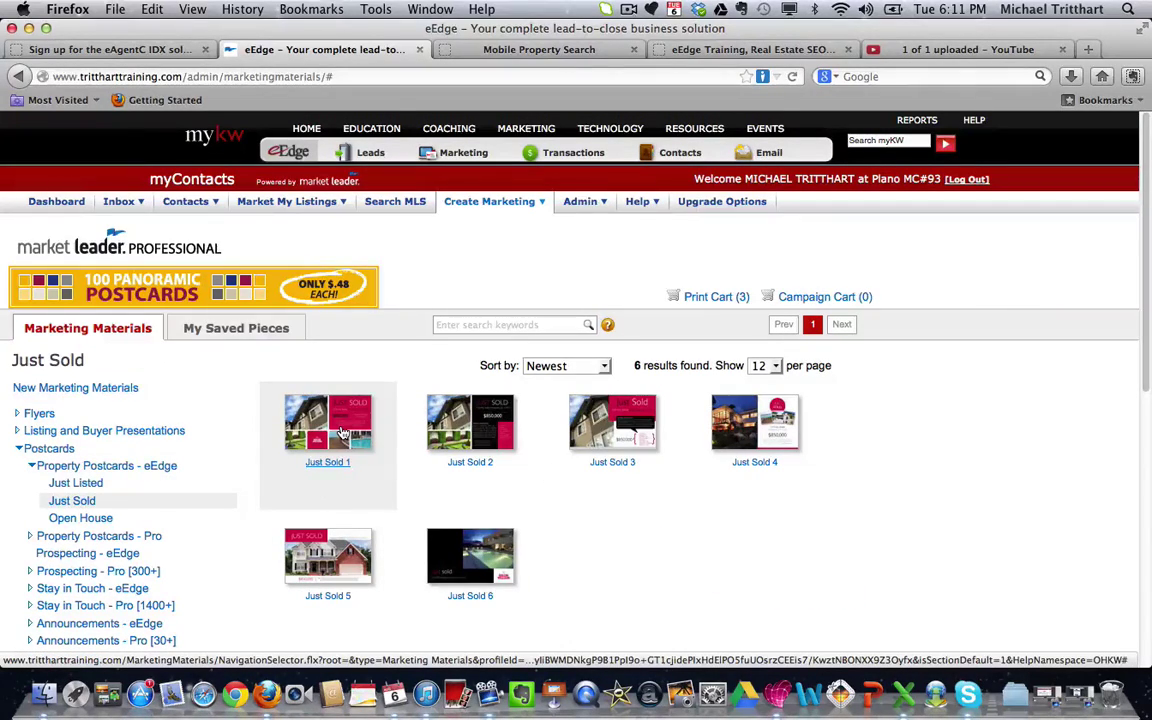
click(334, 462)
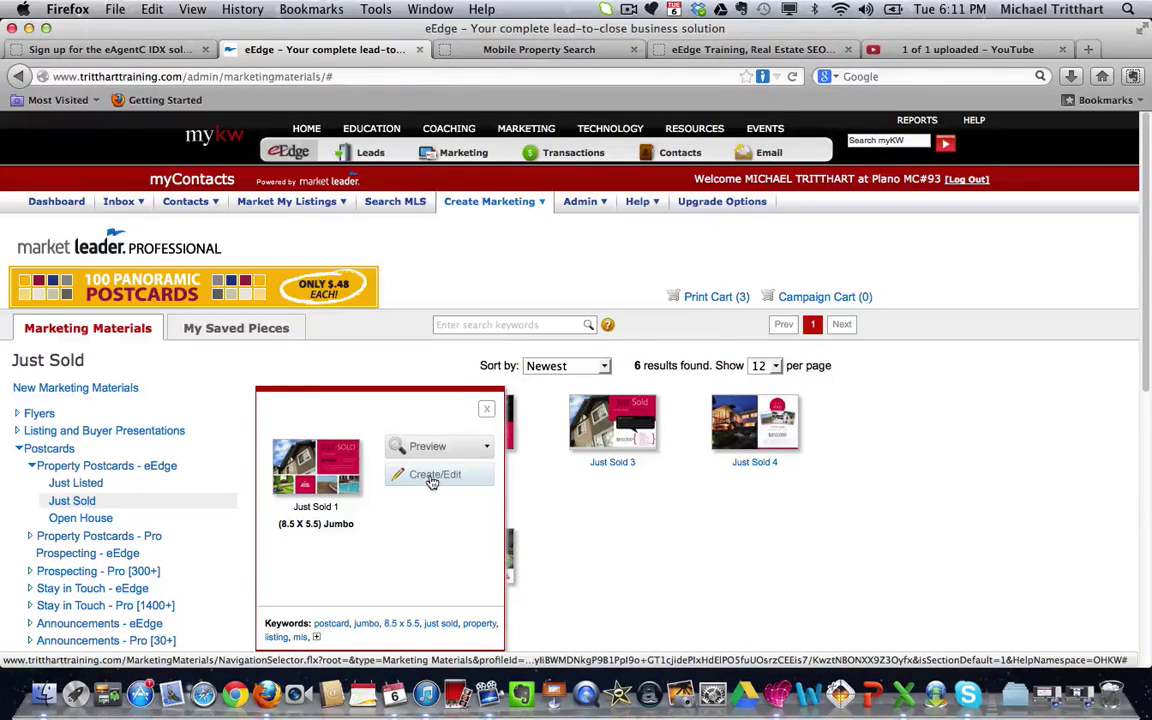
click(432, 480)
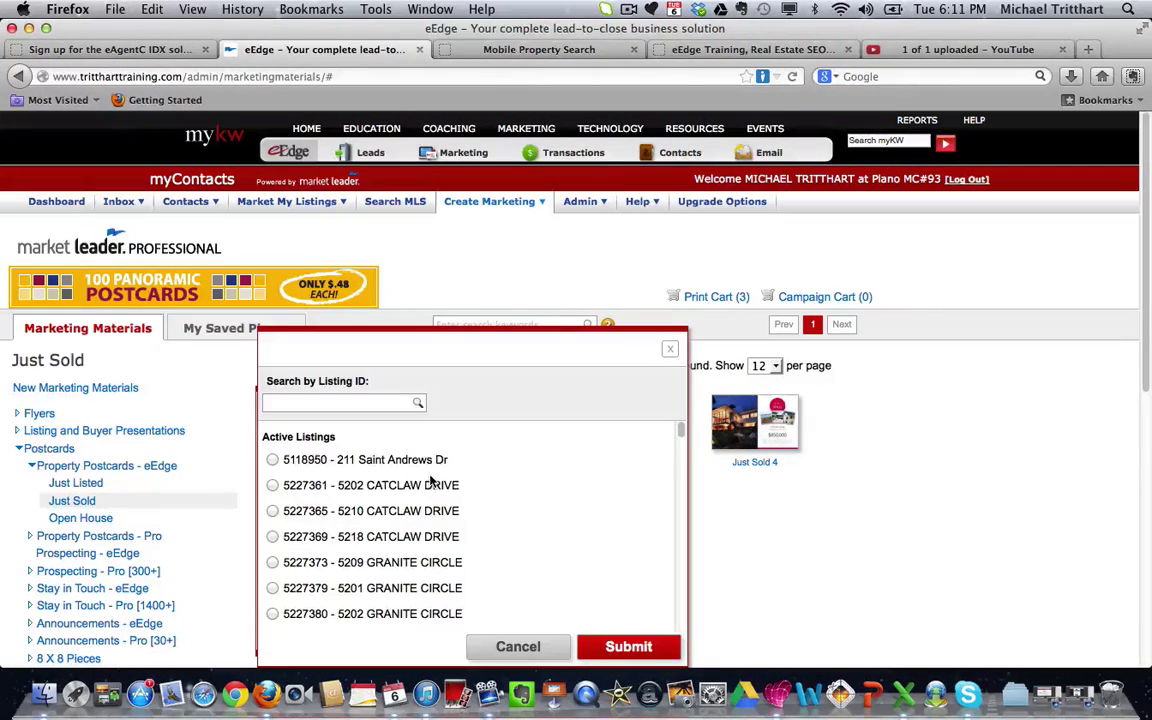
click(272, 485)
scroll(628, 593, down, 3)
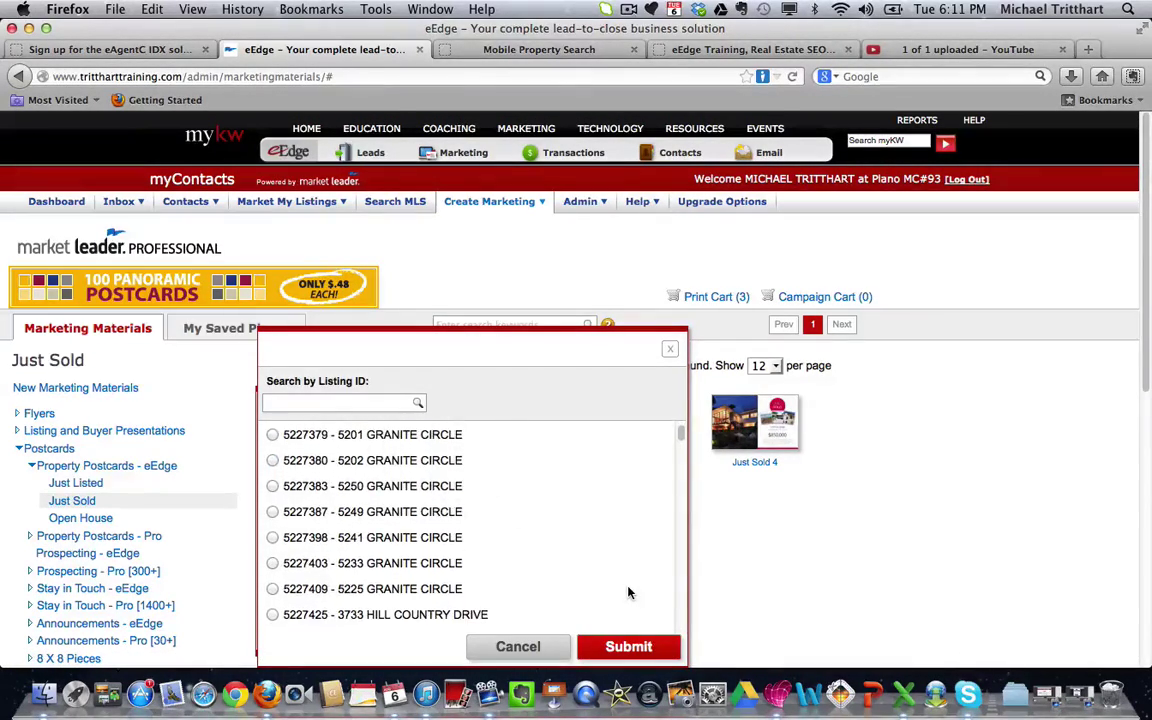
click(628, 647)
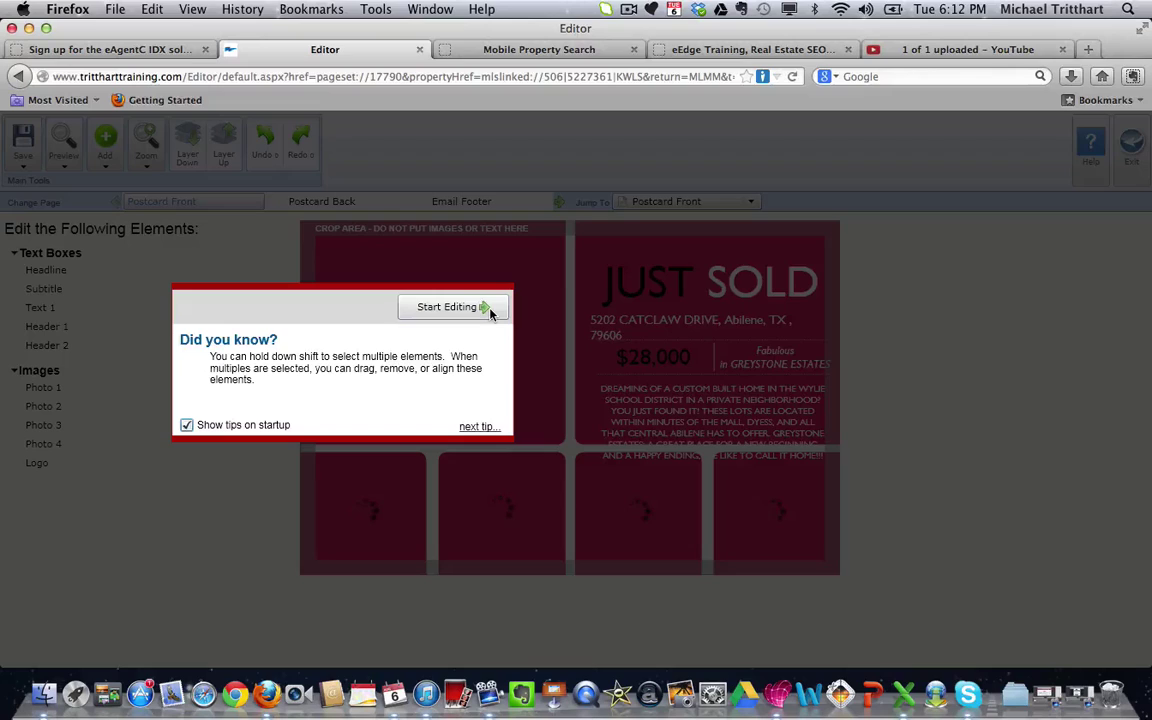
click(453, 310)
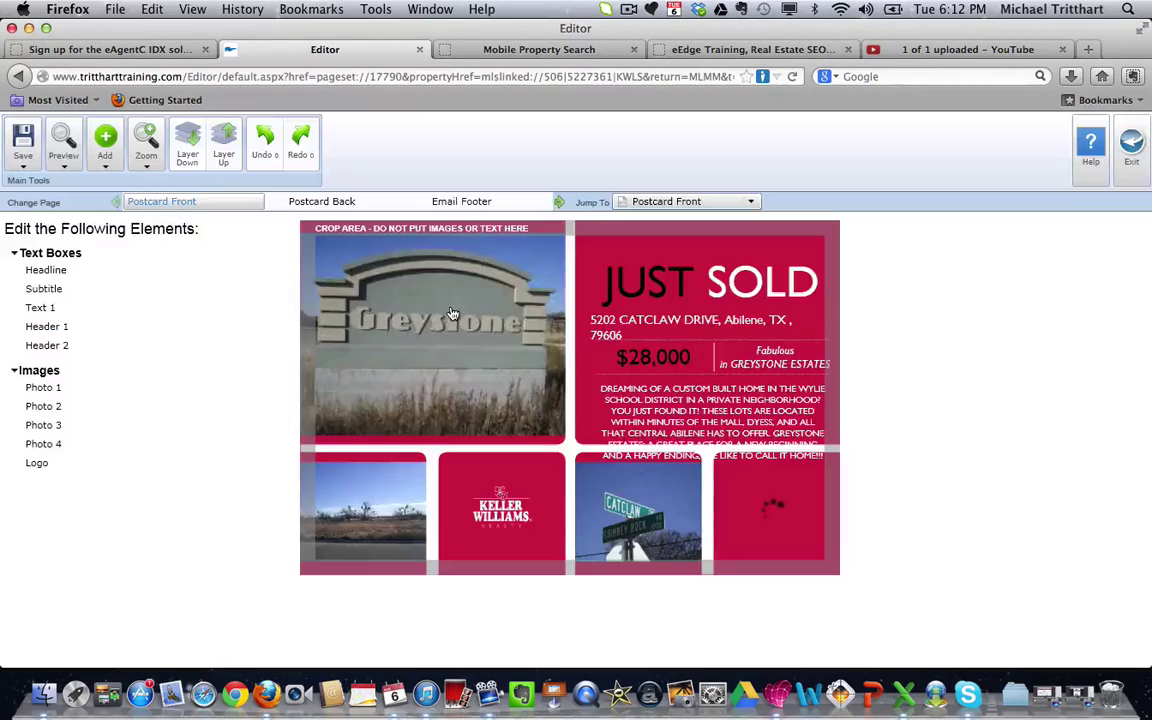
Step: On the Email Footer, select the Contact Information text and bring up the save/load footer options
click(452, 203)
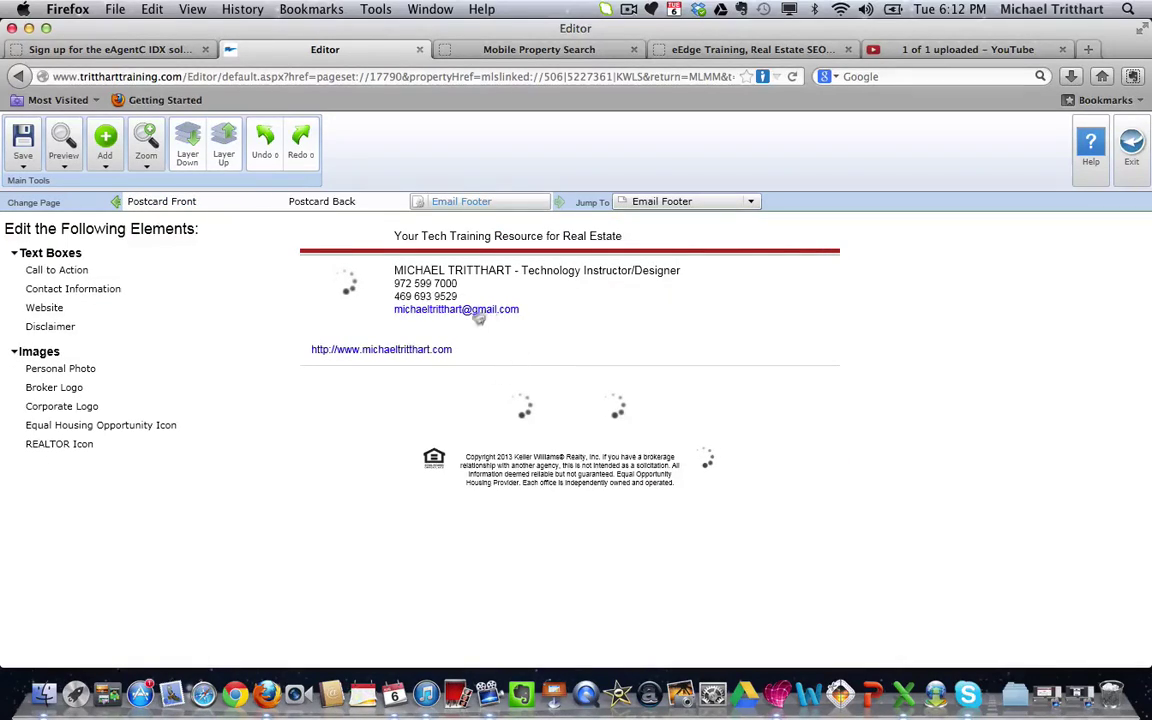
click(583, 322)
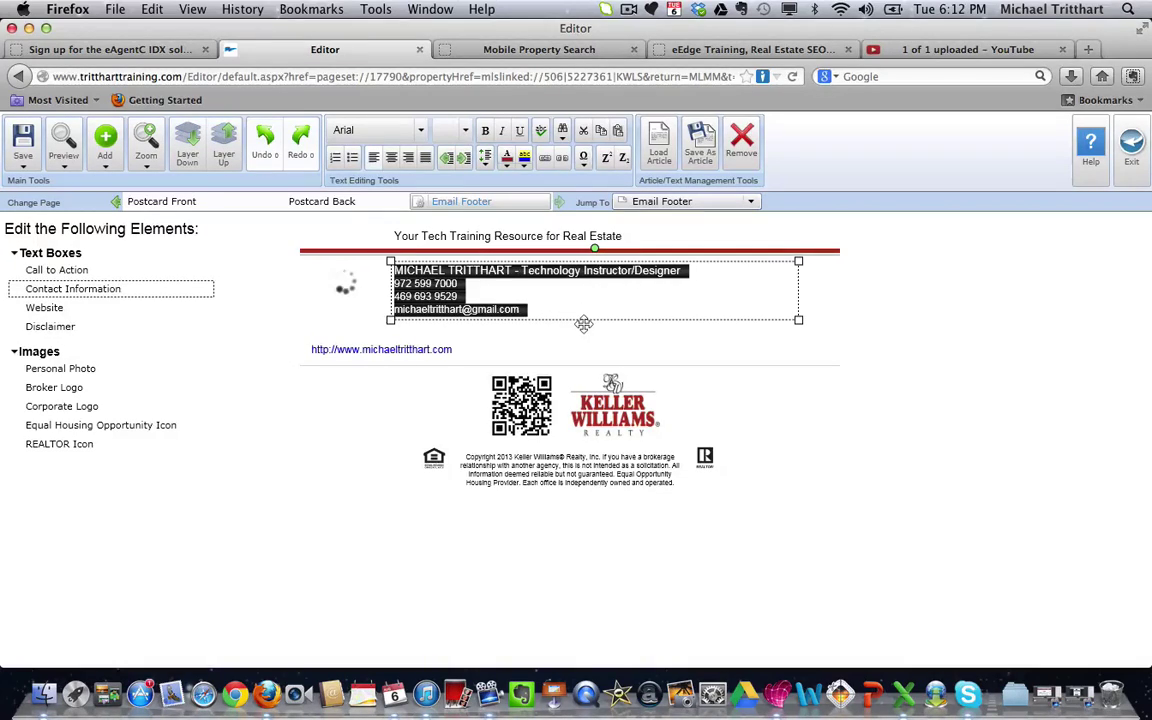
click(559, 316)
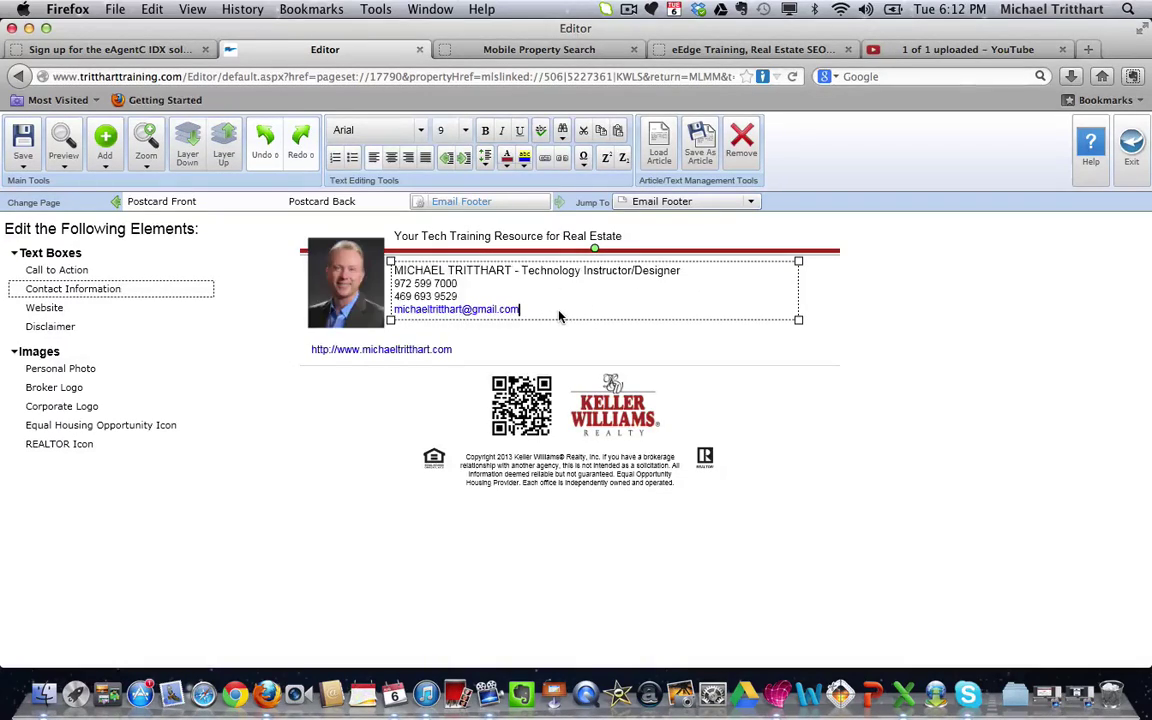
click(420, 207)
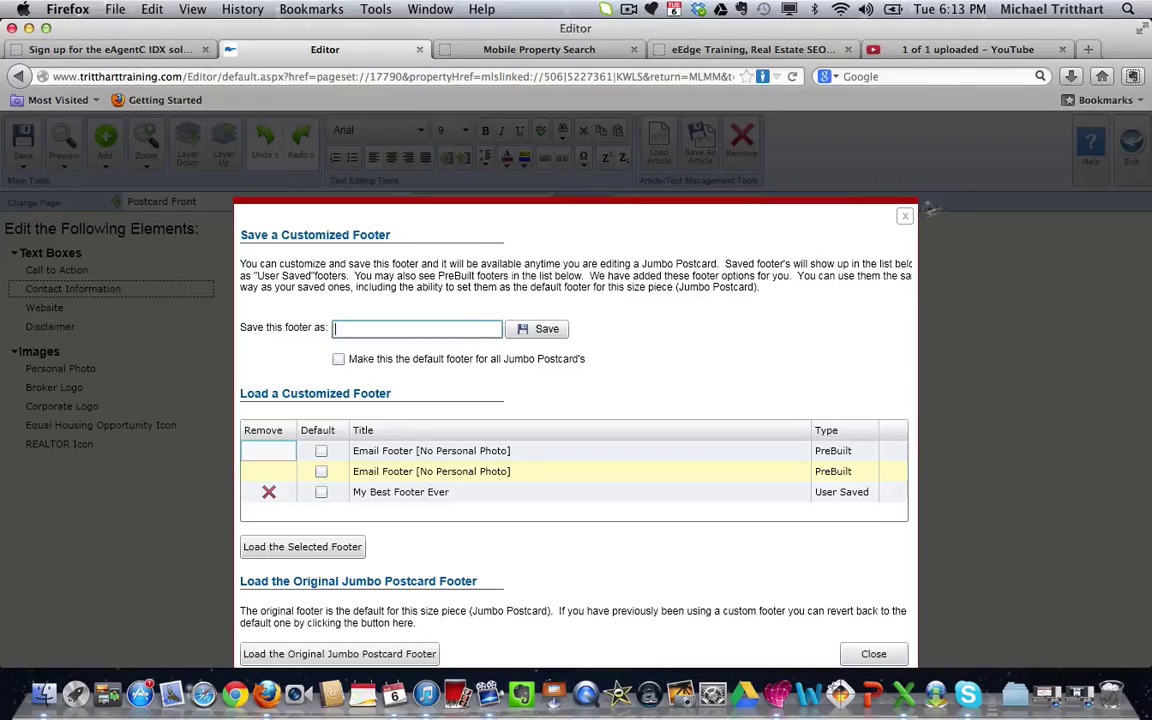
Step: Close the Save a Customized Footer dialog, then exit the editor, confirming with Yes
click(905, 219)
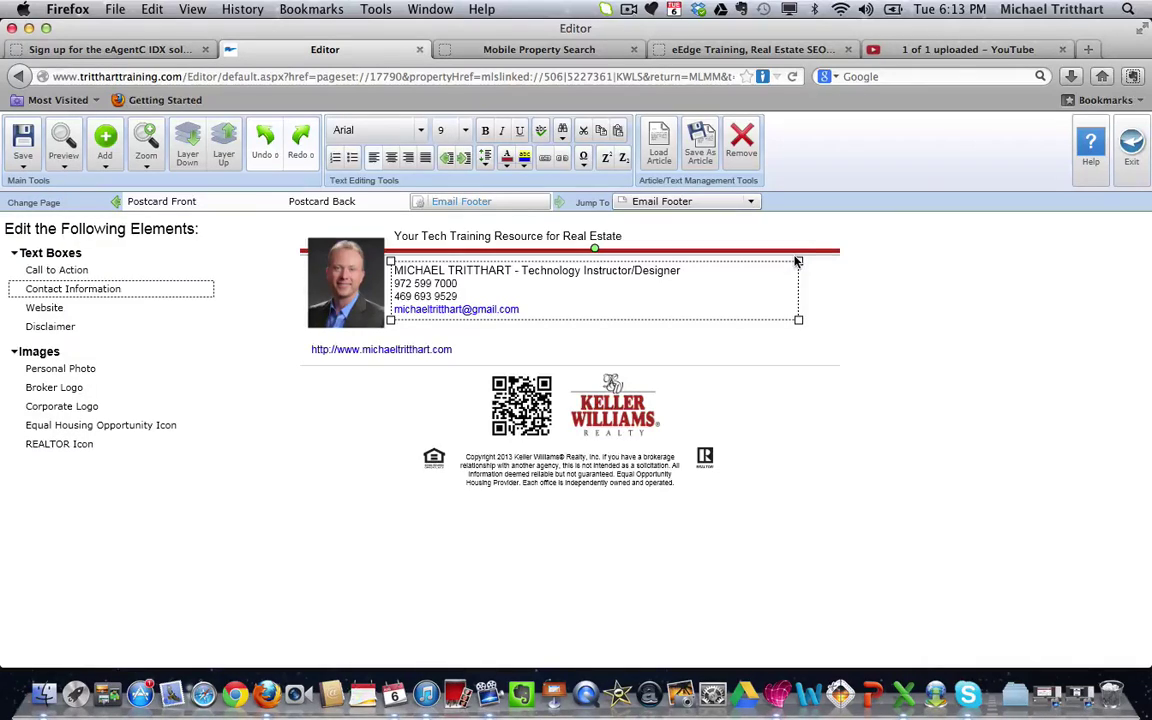
click(1131, 145)
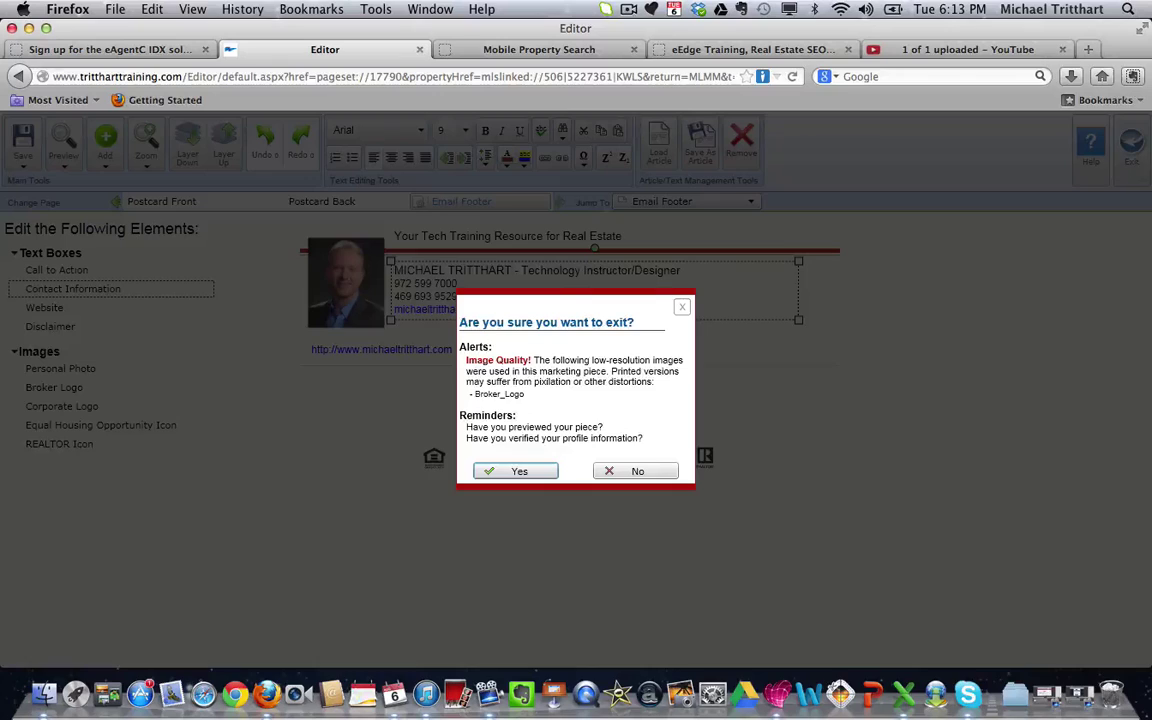
click(509, 473)
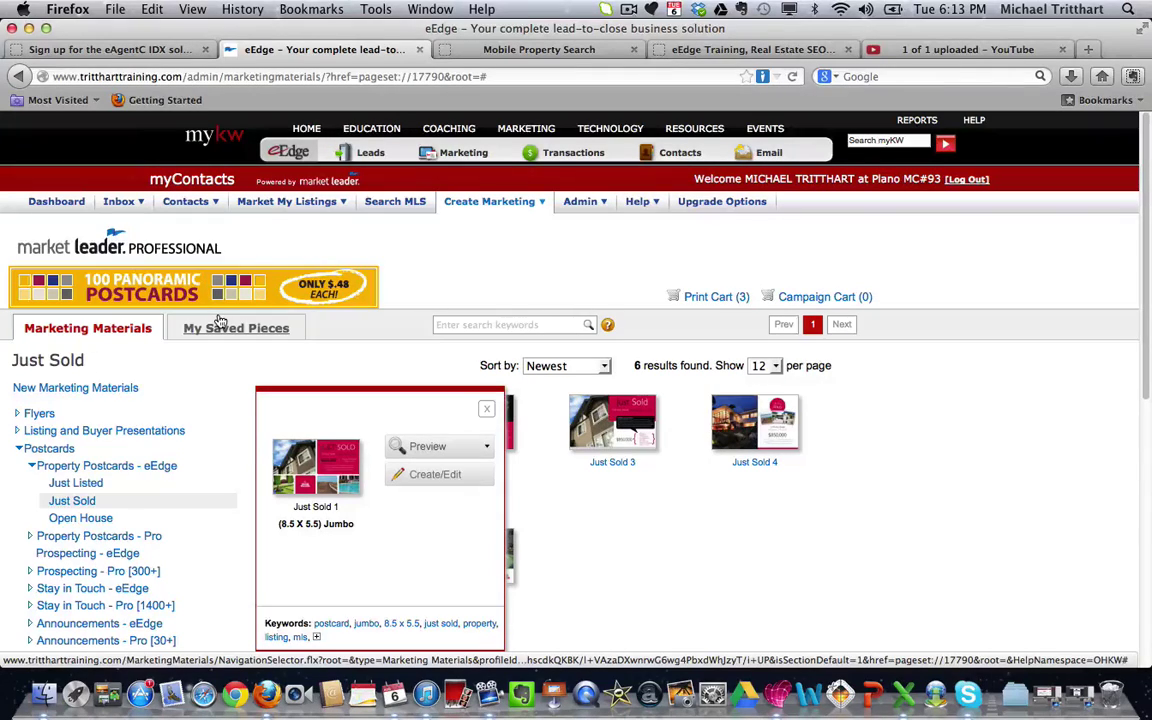
Step: Open Contacts to list all 2326 contacts and look through the Groups dropdown
click(200, 204)
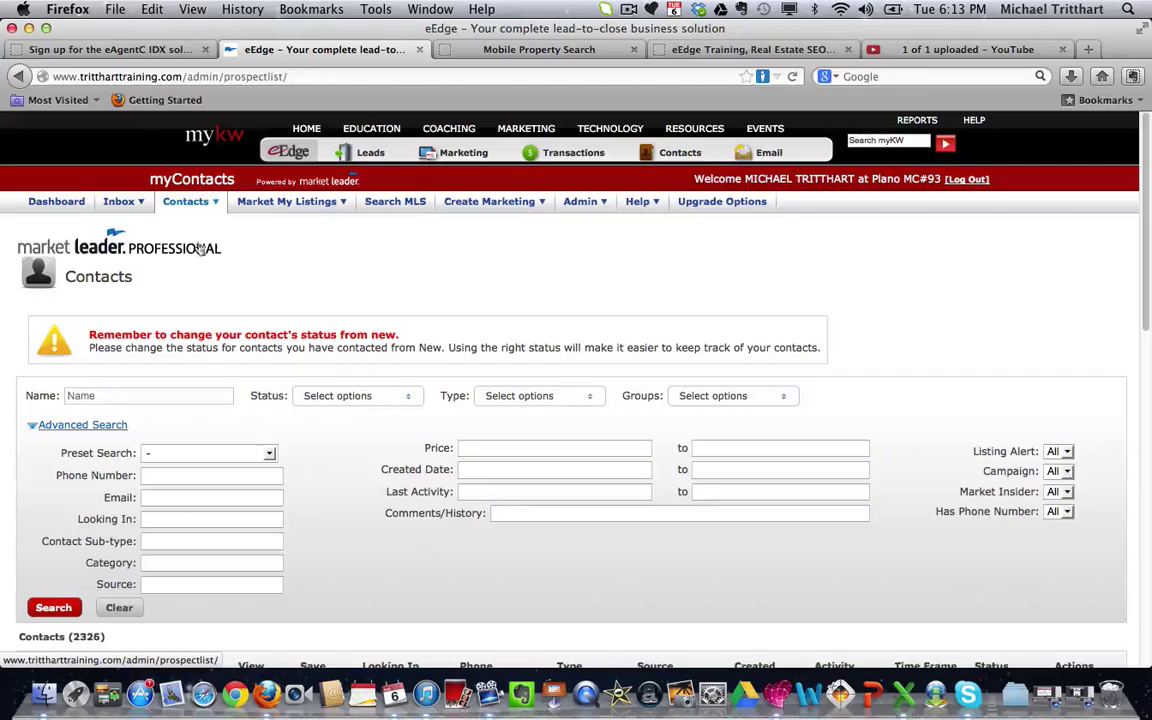
scroll(384, 396, down, 2)
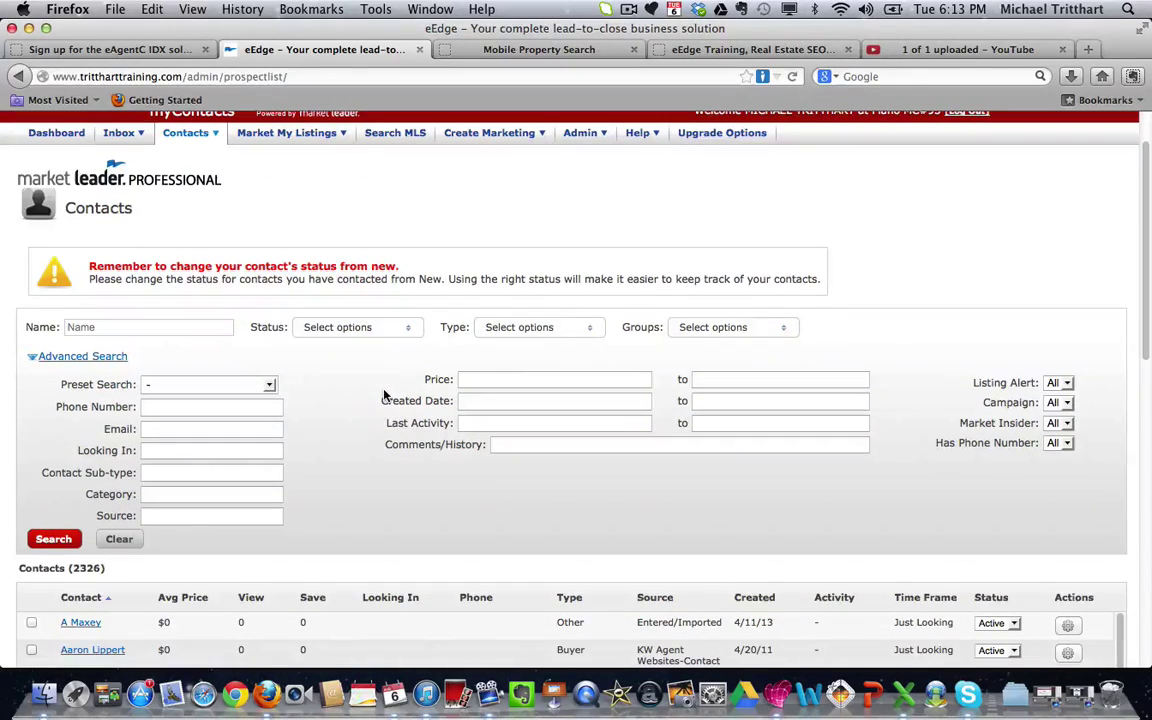
click(748, 330)
mouse_move(190, 133)
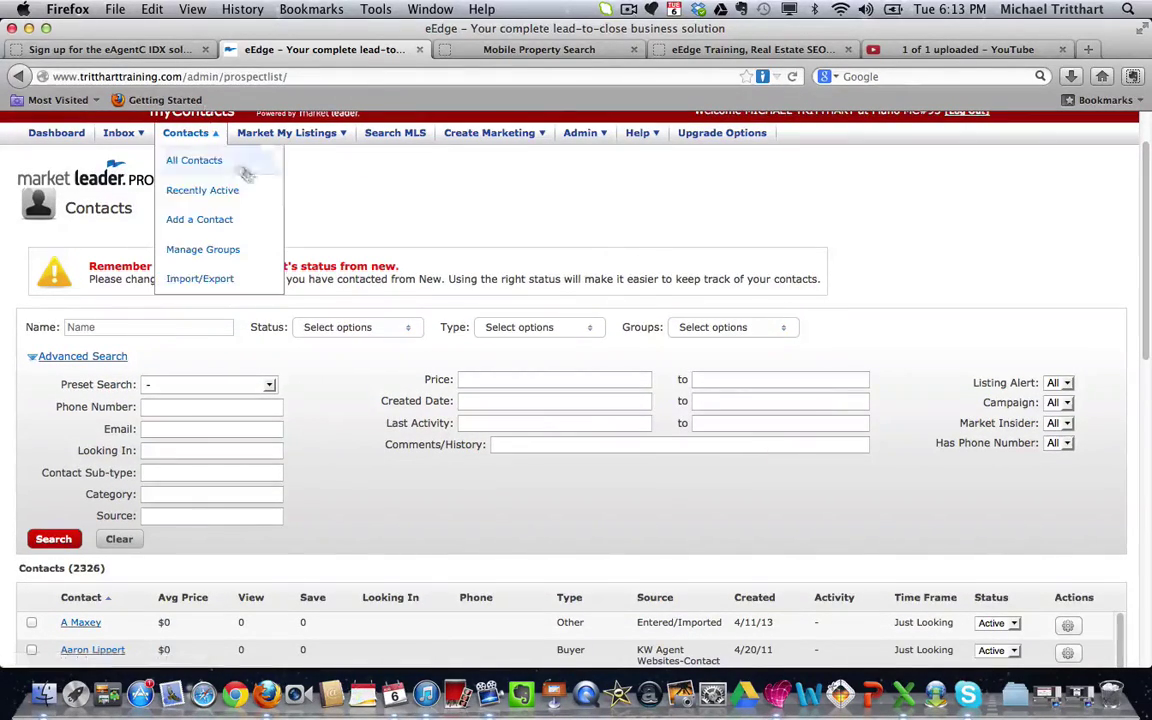
scroll(258, 183, up, 2)
mouse_move(120, 193)
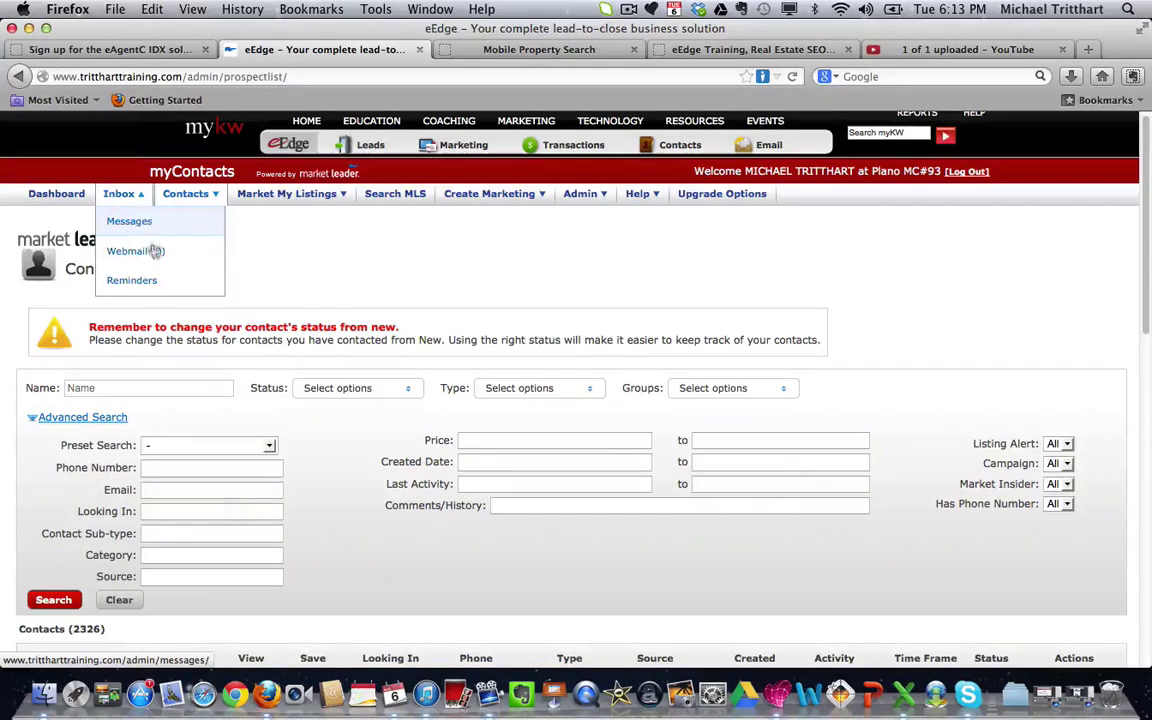
mouse_move(583, 198)
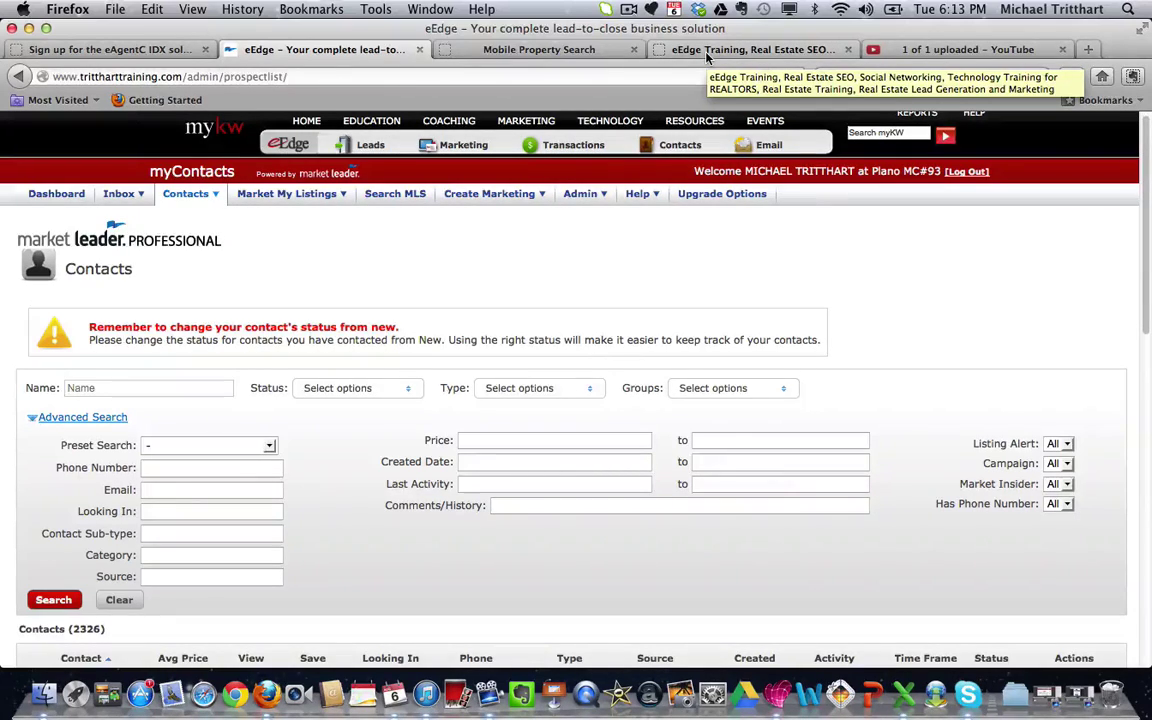
Step: Switch to the 'eEdge Training, Real Estate SEO' tab and scroll the michaeltritthart.com home page
click(706, 50)
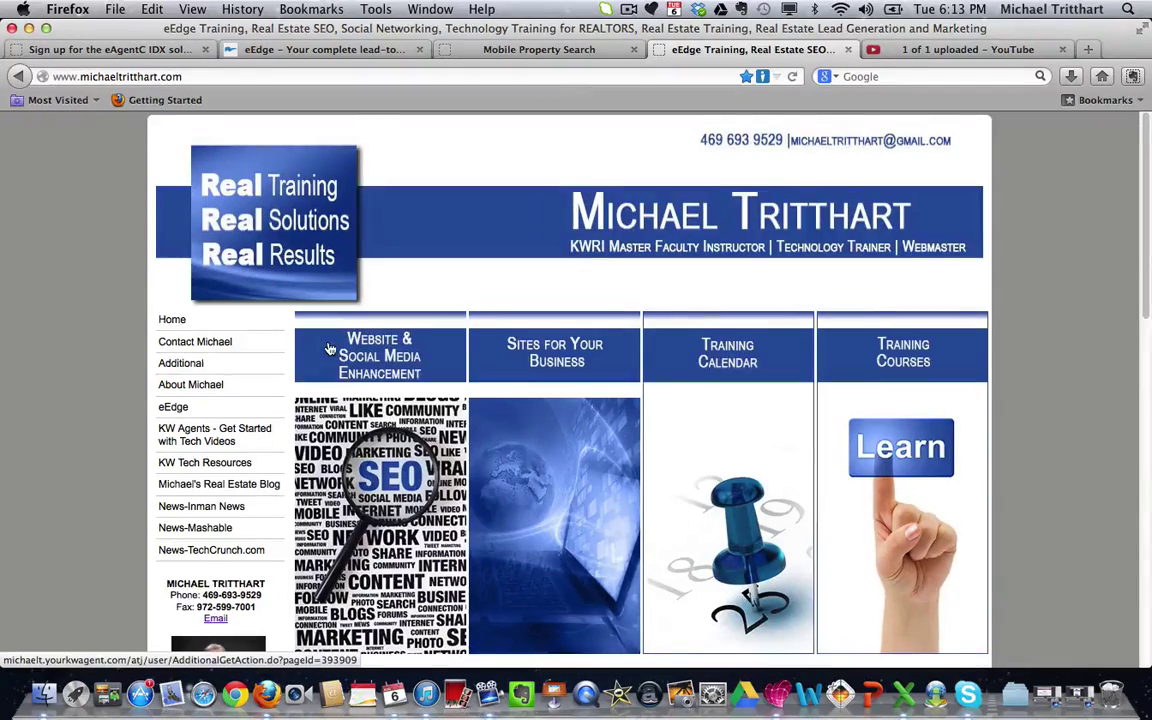
scroll(300, 314, down, 1)
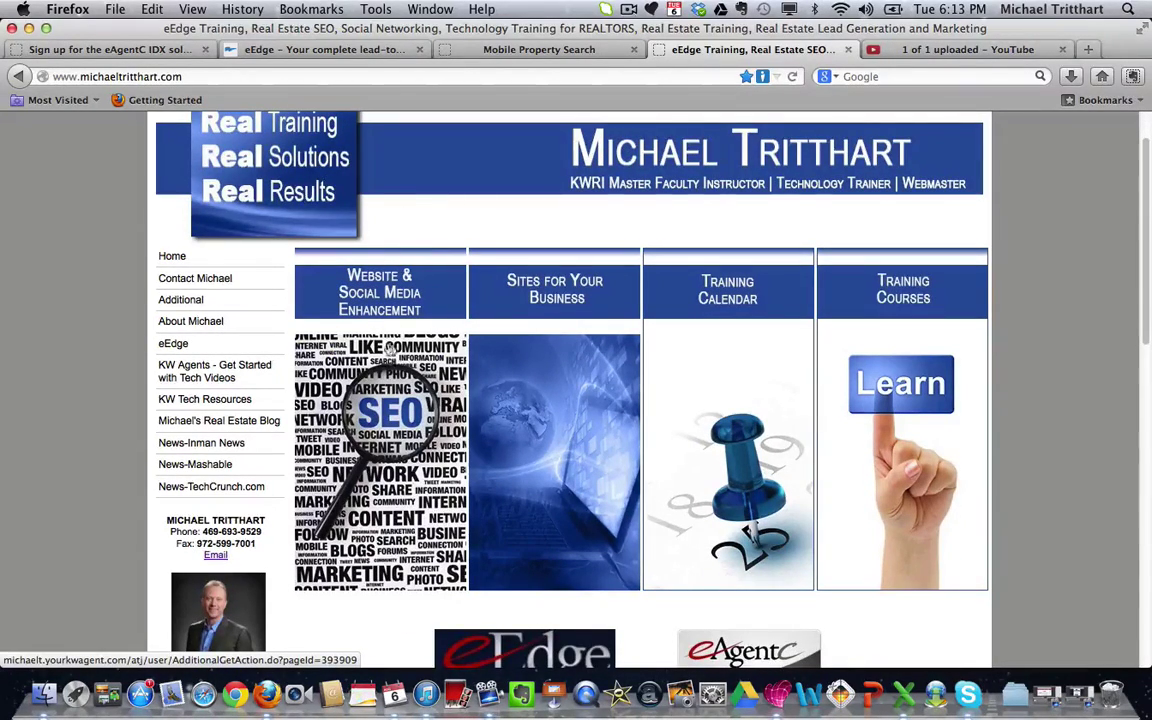